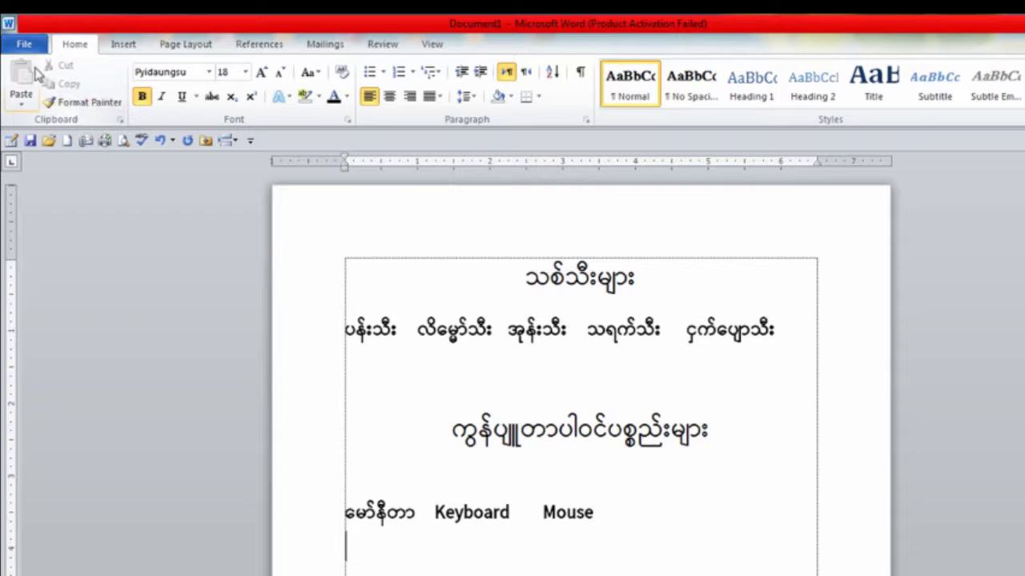
# Display the Clipboard task pane beside the document
pyautogui.click(120, 122)
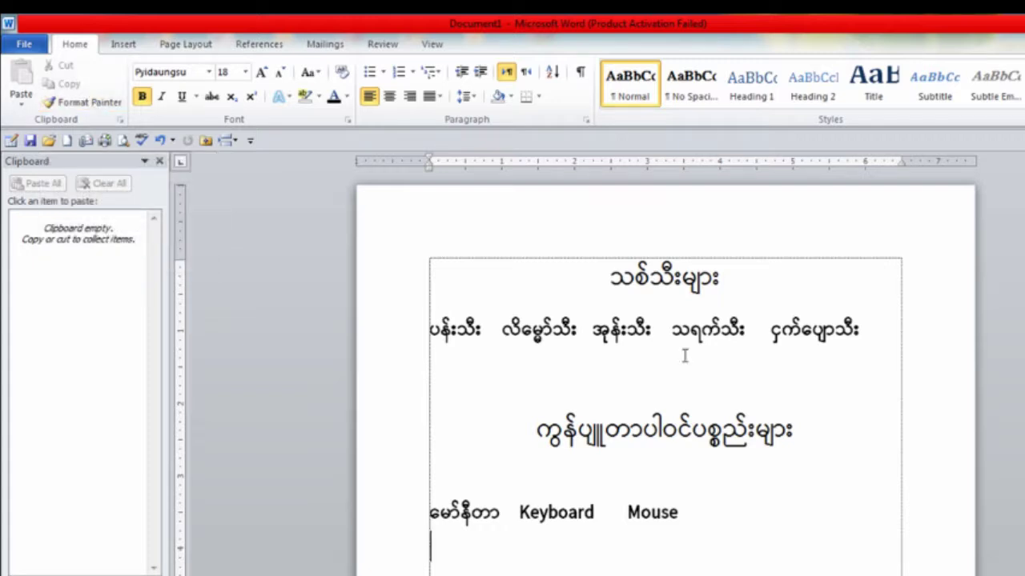
# Underline the first heading, သစ်သီးများ, and highlight it in bright green
pyautogui.moveTo(763, 278); pyautogui.dragTo(589, 273)
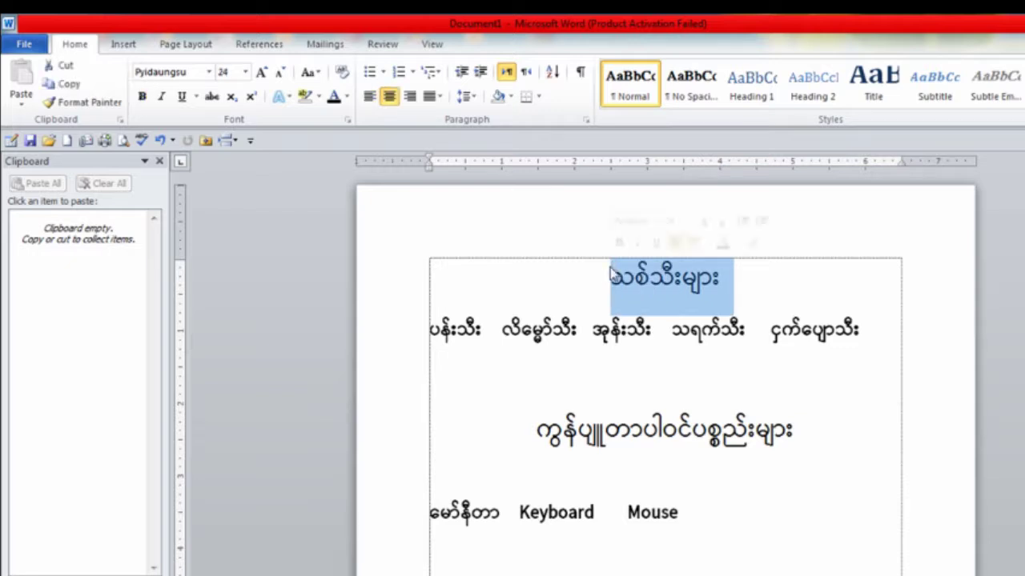
pyautogui.click(182, 98)
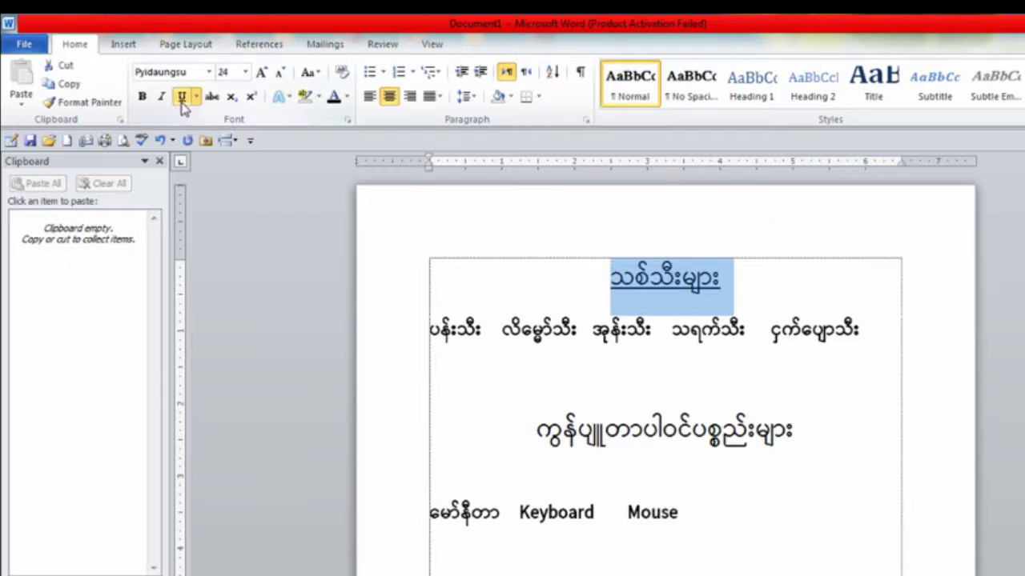
pyautogui.click(320, 97)
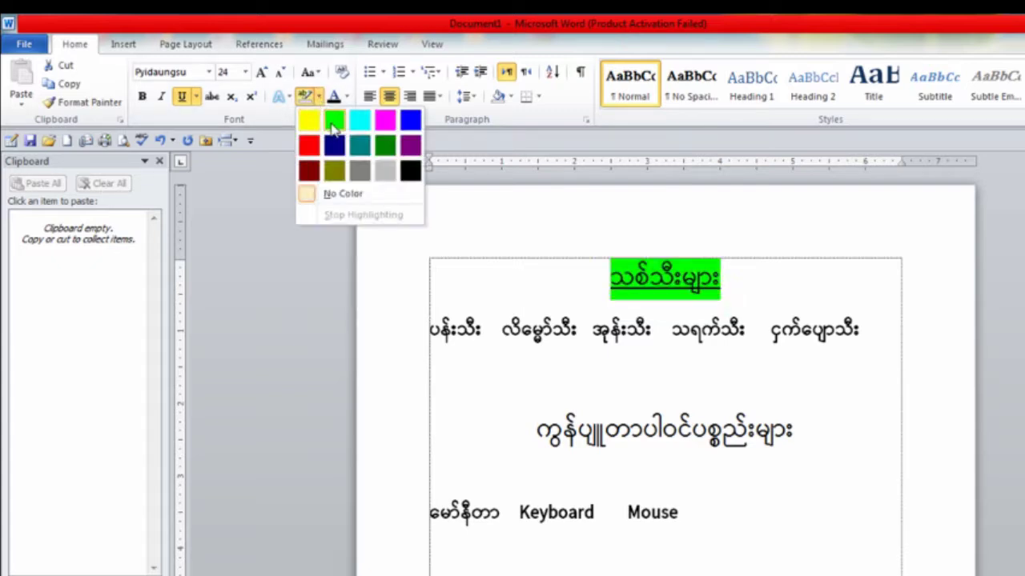
pyautogui.click(334, 120)
# Set the font color of the သစ်သီးများ heading to standard red
pyautogui.click(346, 97)
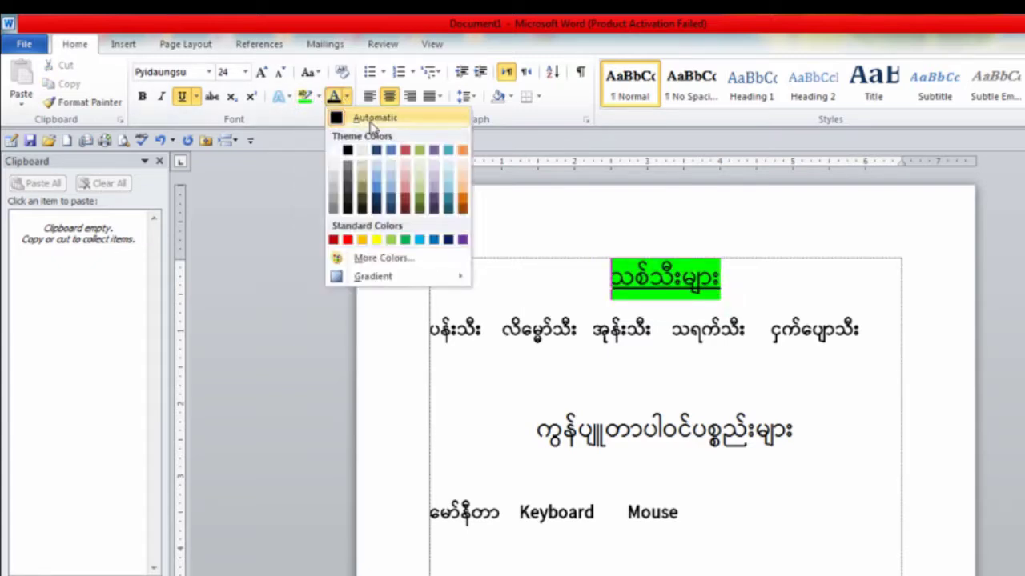
pyautogui.click(348, 240)
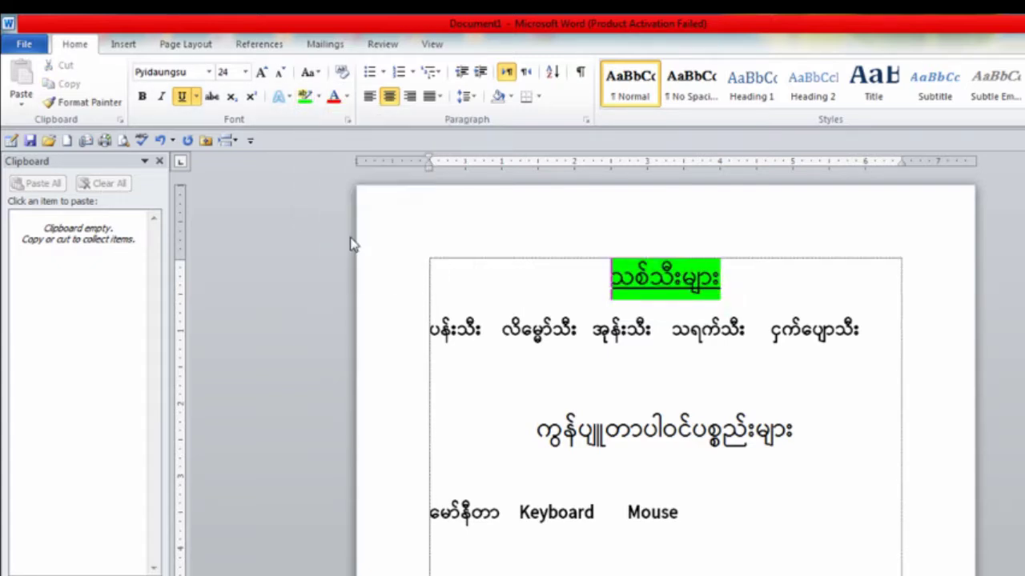
pyautogui.click(347, 97)
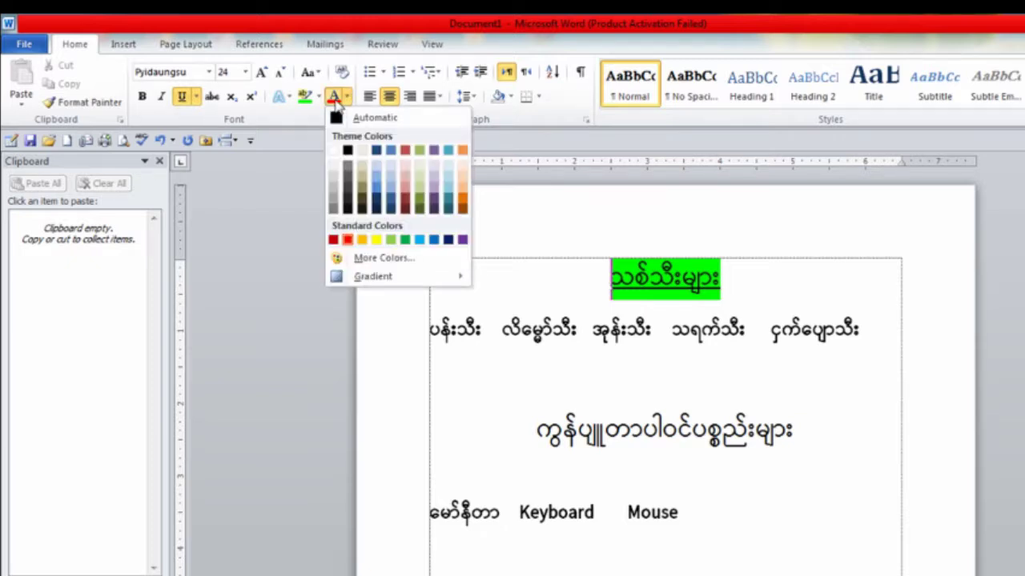
pyautogui.click(335, 97)
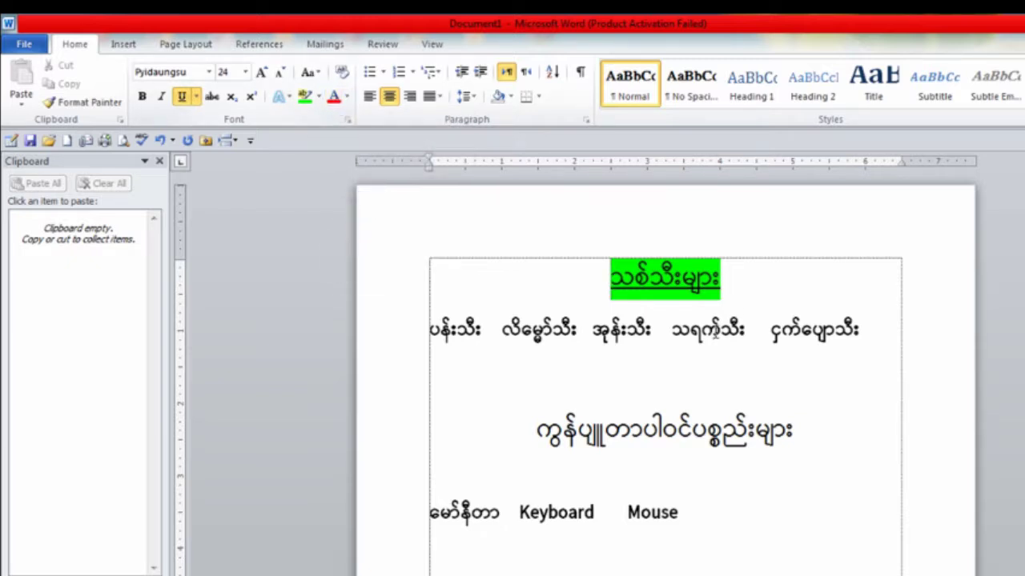
pyautogui.moveTo(744, 290); pyautogui.dragTo(610, 278)
pyautogui.click(335, 97)
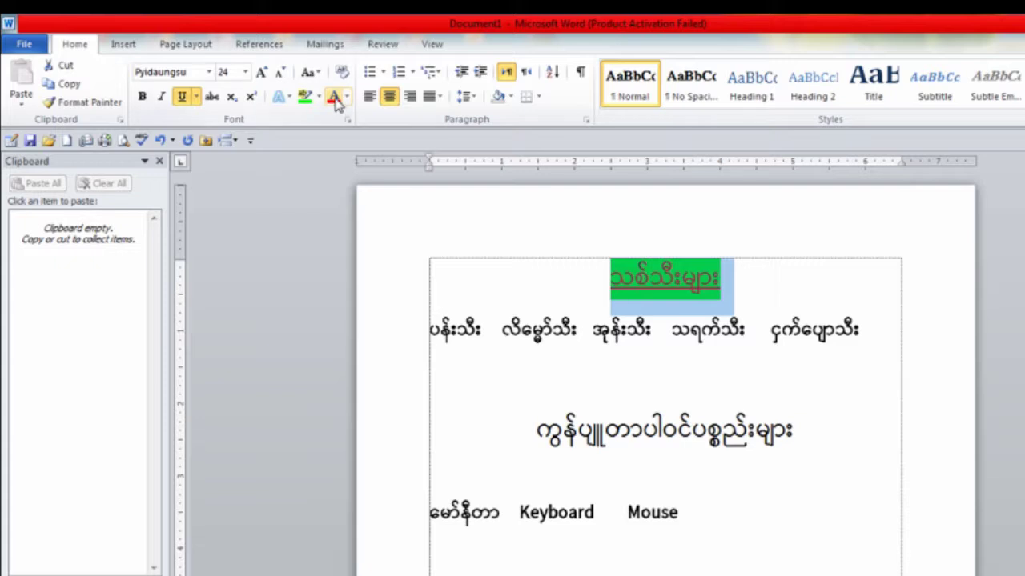
pyautogui.click(739, 272)
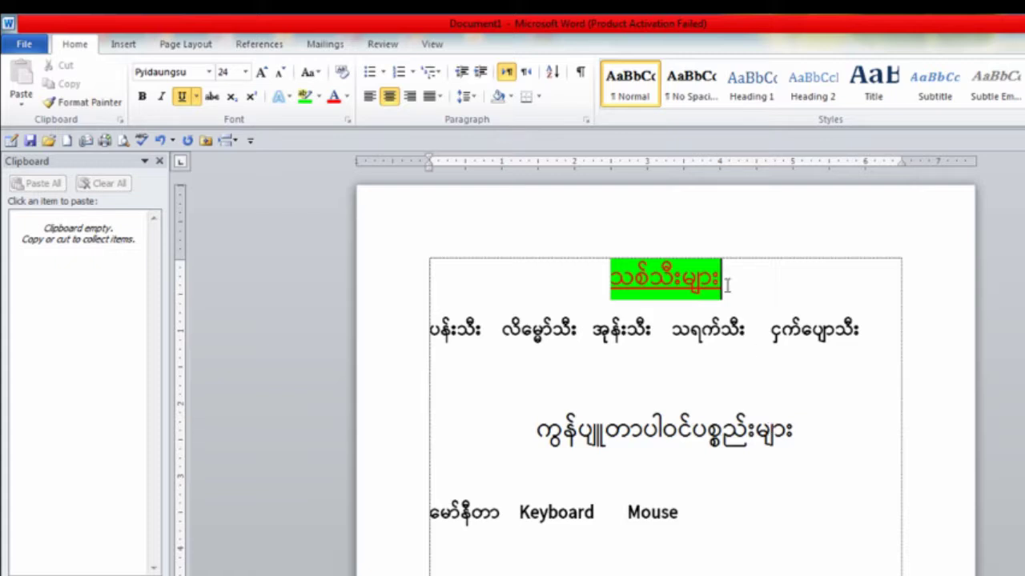
# Copy the formatting of the သစ်သီးများ heading onto the ကွန်ပျူတာပါဝင်ပစ္စည်းများ heading with Format Painter
pyautogui.moveTo(728, 286); pyautogui.dragTo(587, 286)
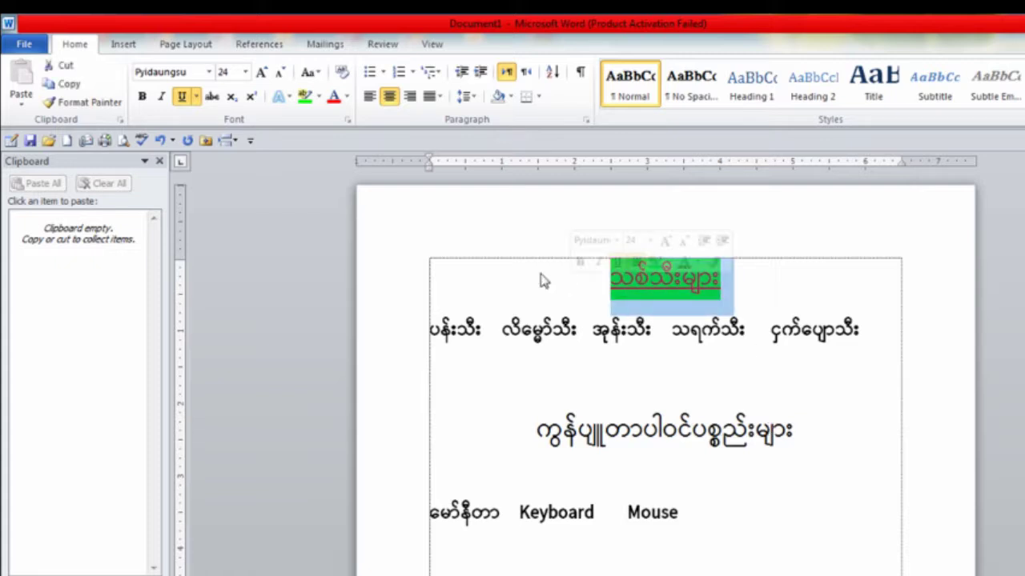
pyautogui.click(101, 107)
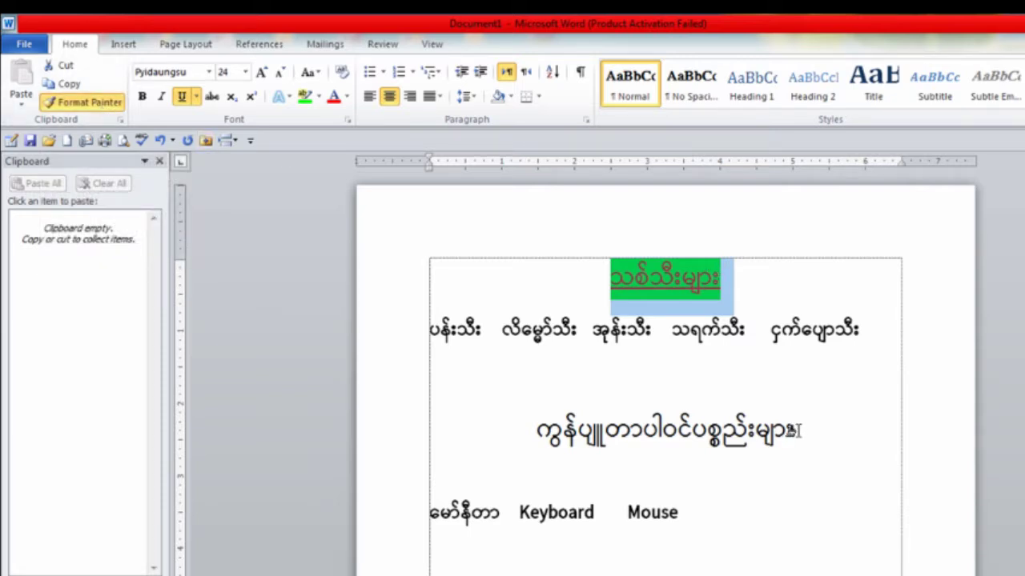
pyautogui.moveTo(797, 430)
pyautogui.mouseDown()
pyautogui.moveTo(538, 428)
pyautogui.moveTo(545, 432)
pyautogui.mouseUp()
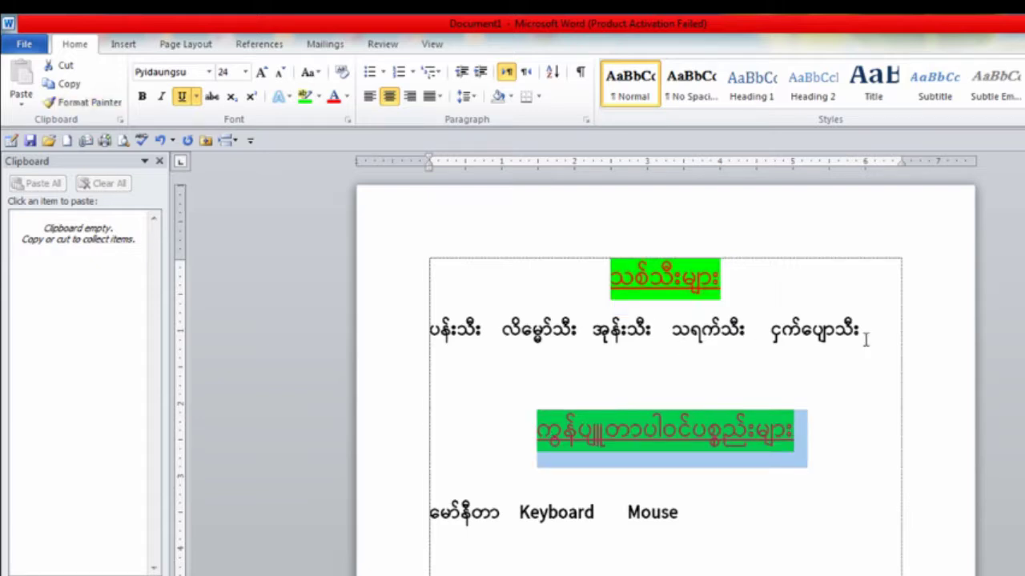
pyautogui.click(768, 287)
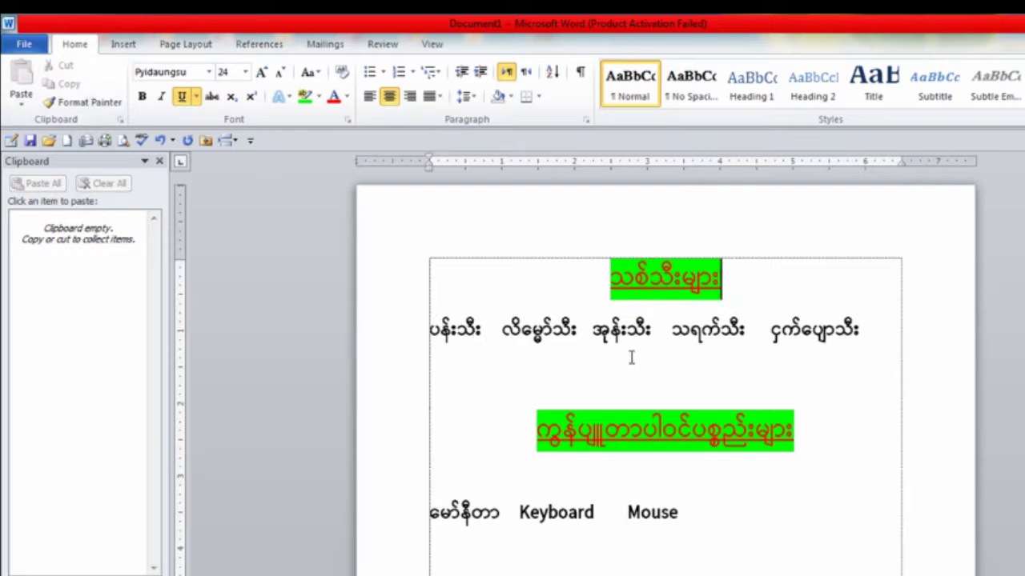
# Copy the line of fruit names under the first heading and paste it below the Keyboard and Mouse line
pyautogui.moveTo(879, 330); pyautogui.dragTo(429, 330)
pyautogui.hotkey('ctrl', 'c')
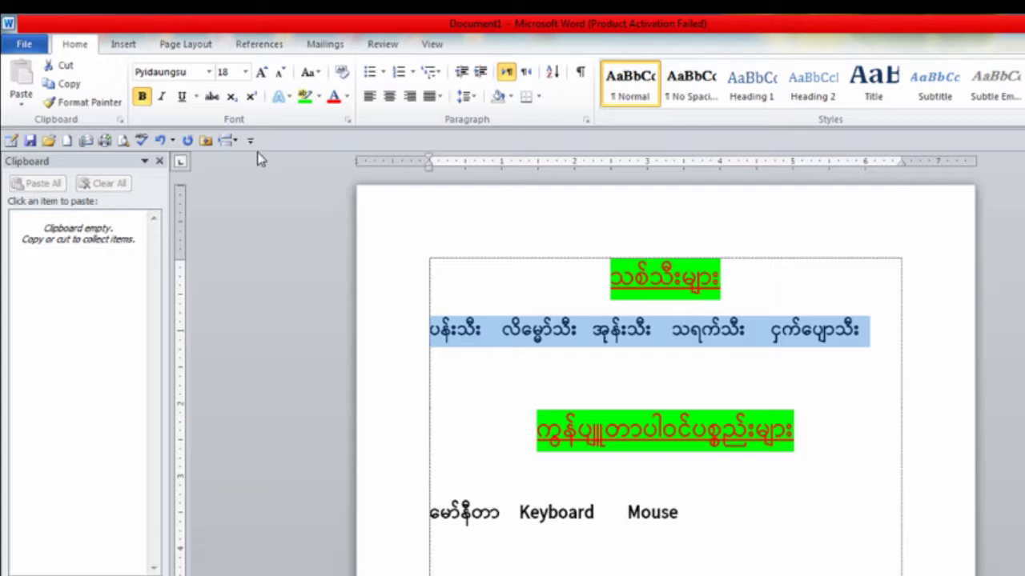
pyautogui.click(69, 84)
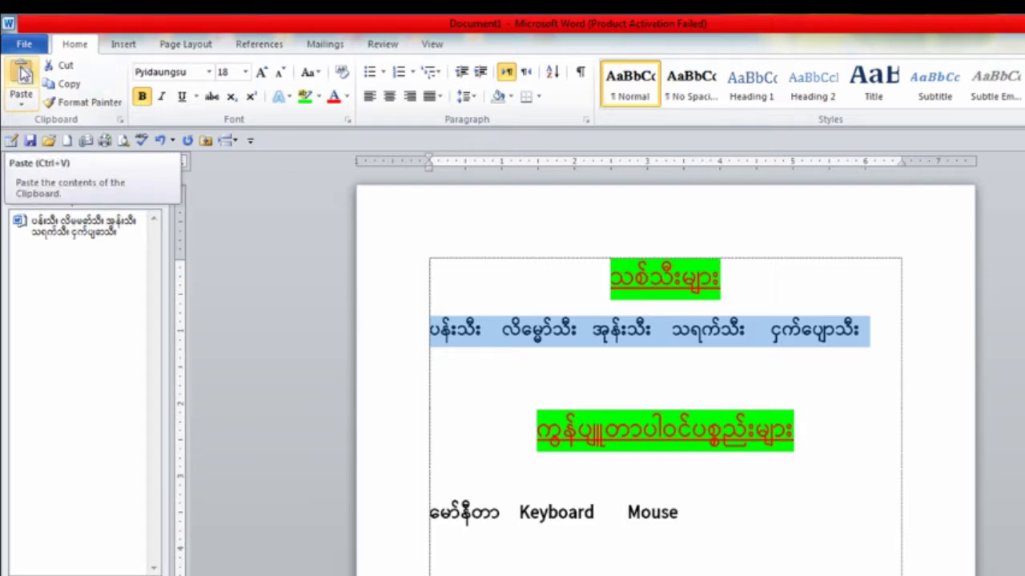
pyautogui.click(440, 564)
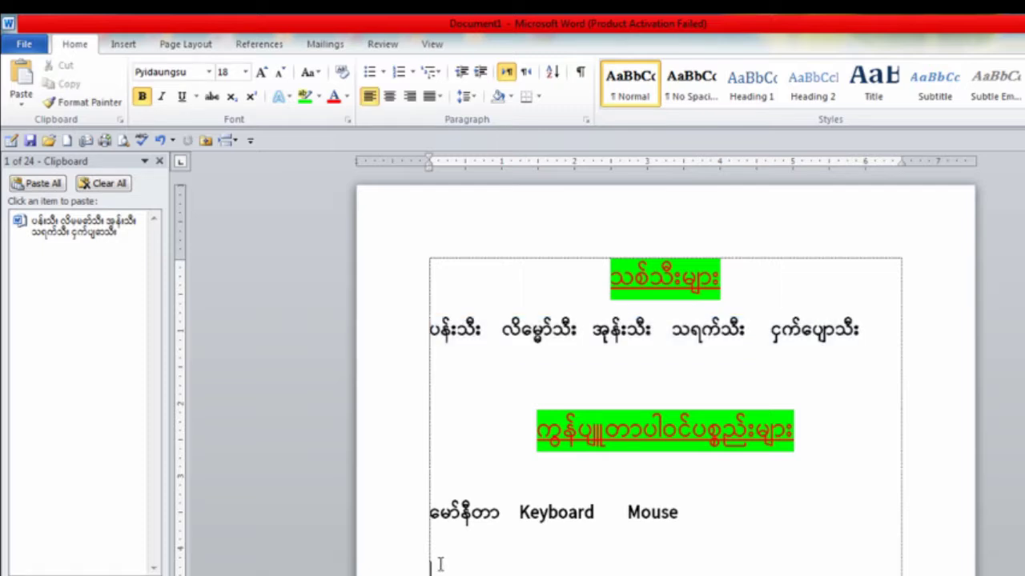
pyautogui.click(30, 83)
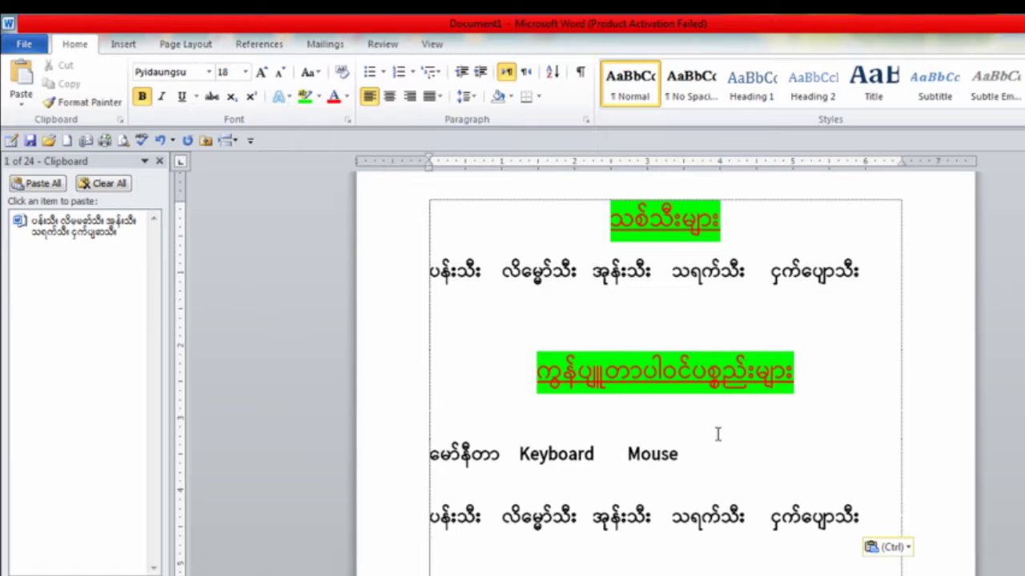
# Copy the computer-parts line containing Keyboard and Mouse and paste it below the duplicated fruit line
pyautogui.moveTo(717, 448); pyautogui.dragTo(432, 455)
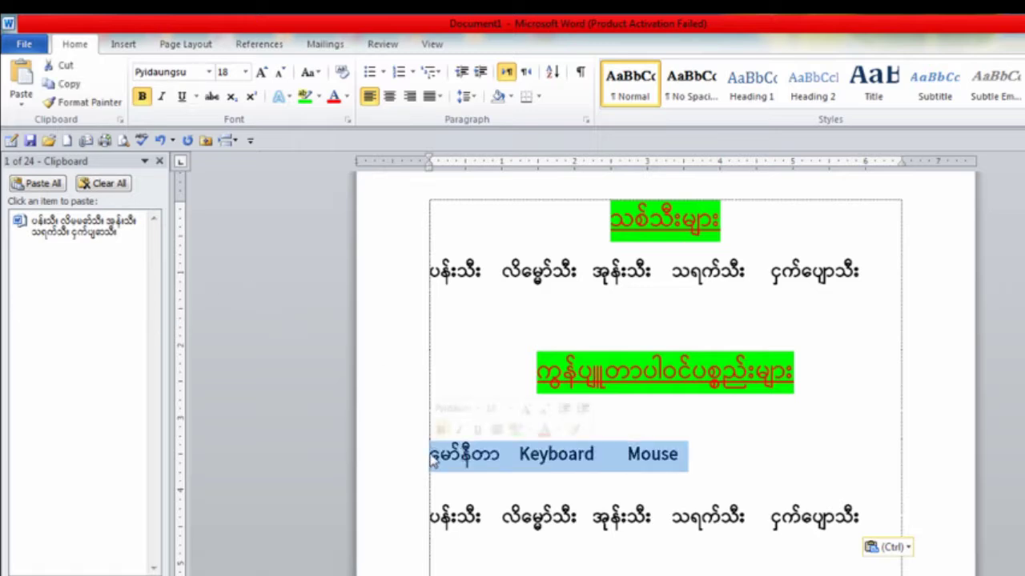
pyautogui.click(78, 87)
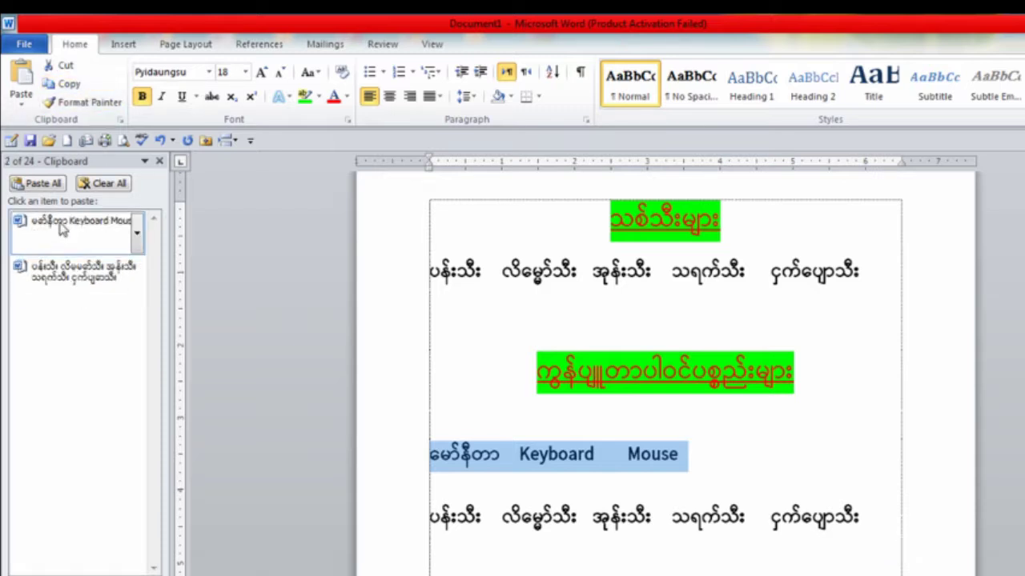
pyautogui.scroll(-2, 544, 432)
pyautogui.click(479, 471)
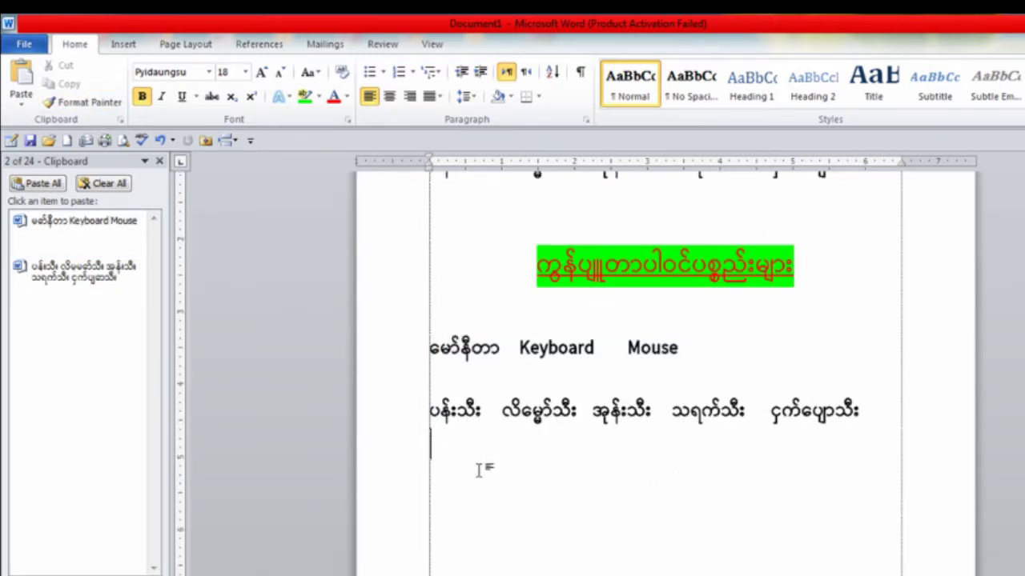
pyautogui.click(26, 78)
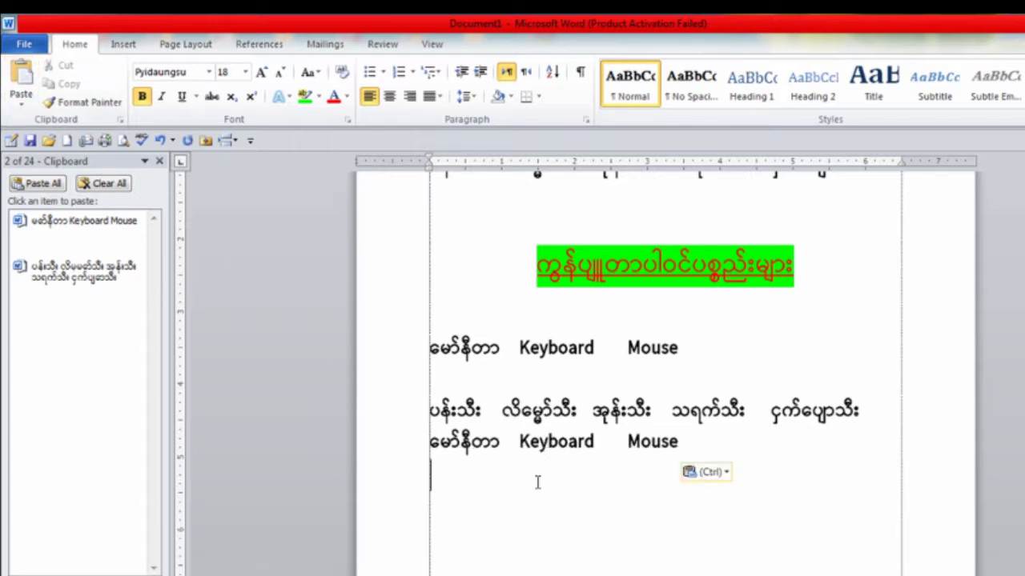
pyautogui.scroll(1, 537, 481)
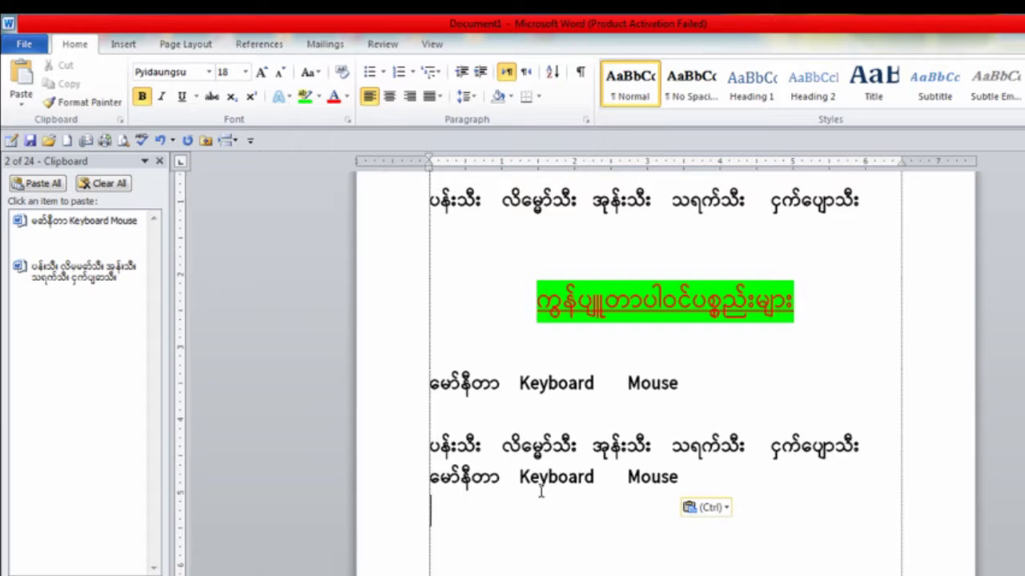
pyautogui.scroll(1, 541, 491)
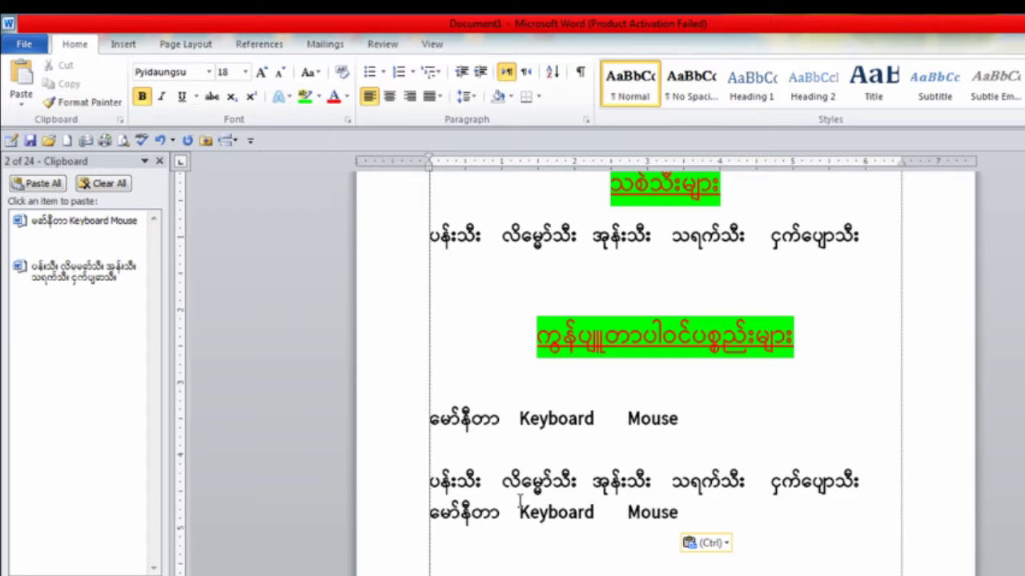
pyautogui.scroll(-2, 544, 491)
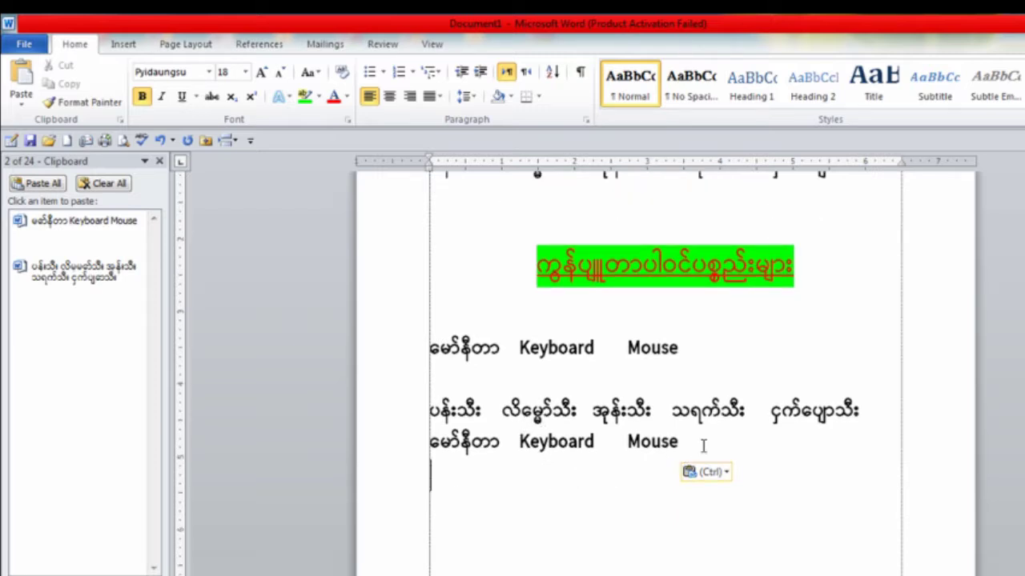
# Cut the pasted Keyboard and Mouse line and insert the stored fruit line from the clipboard history in its place
pyautogui.moveTo(706, 444); pyautogui.dragTo(430, 441)
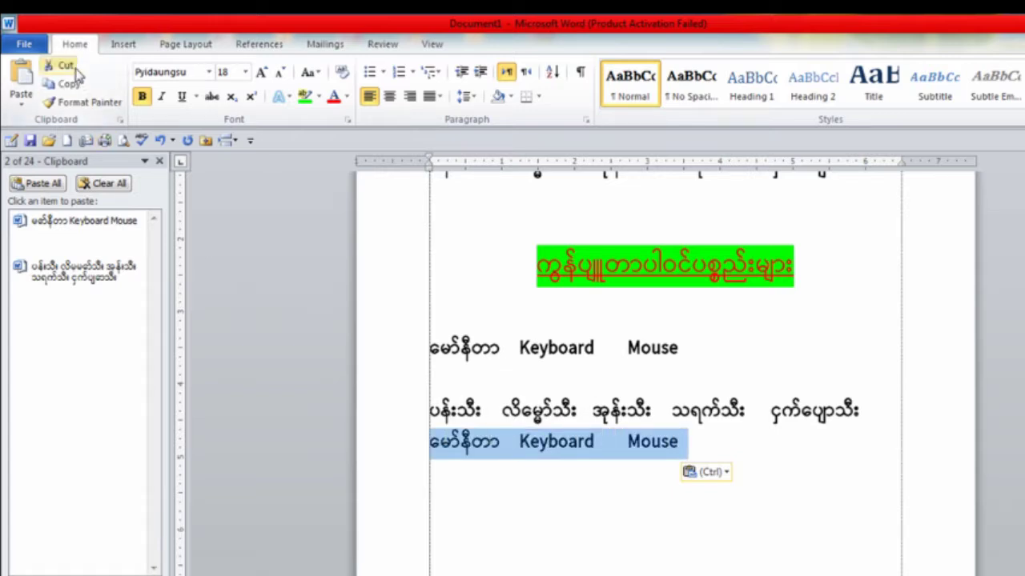
pyautogui.click(66, 66)
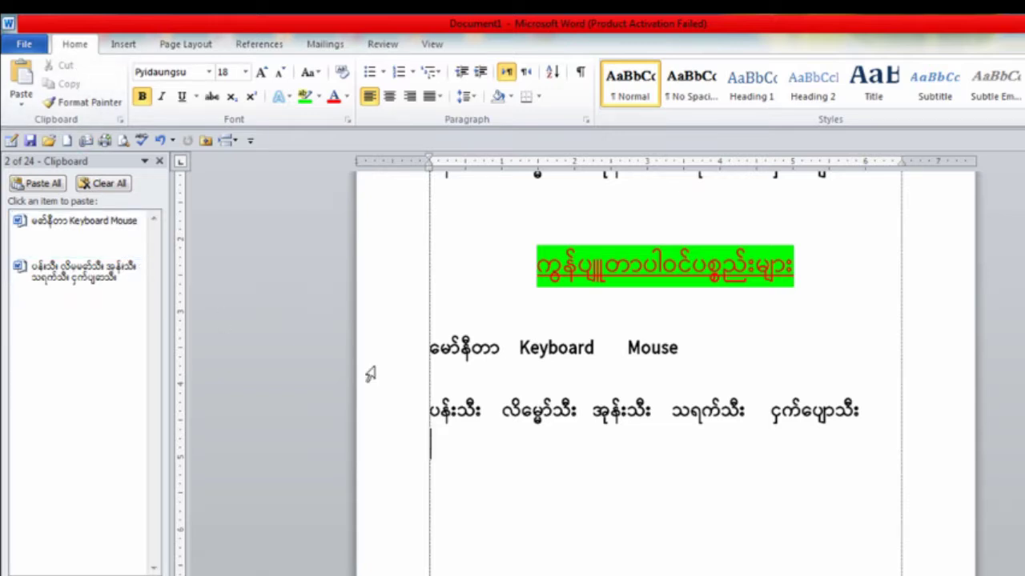
pyautogui.scroll(-1, 487, 420)
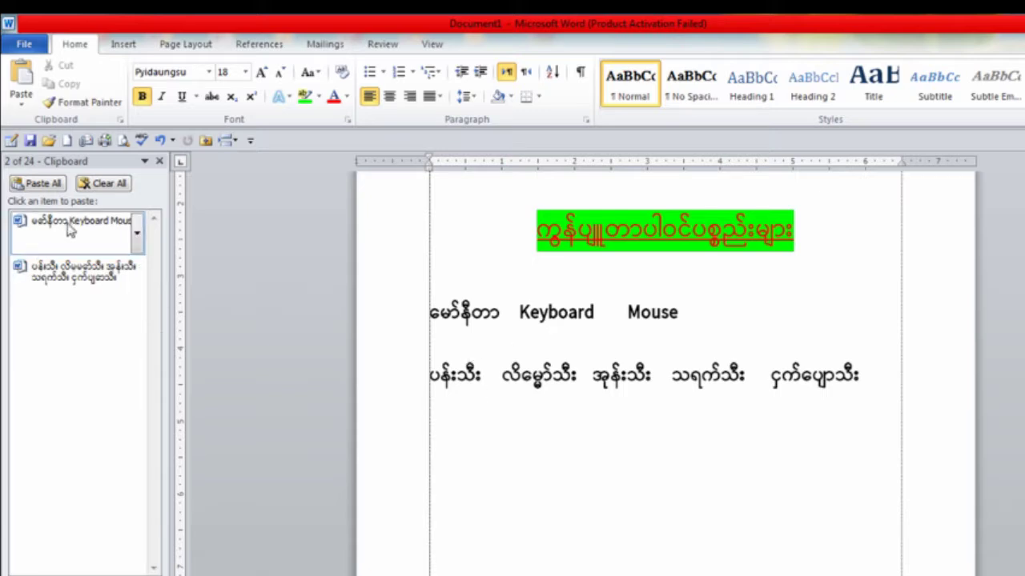
pyautogui.click(108, 282)
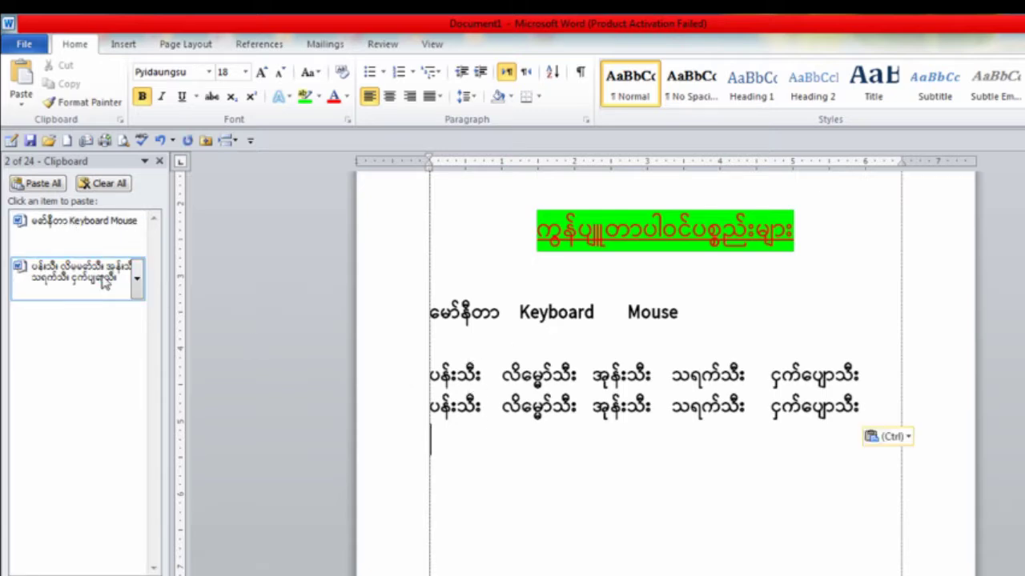
# Copy the two fruit lines at the end of the document together and paste them below from the clipboard history
pyautogui.moveTo(869, 414); pyautogui.dragTo(458, 373)
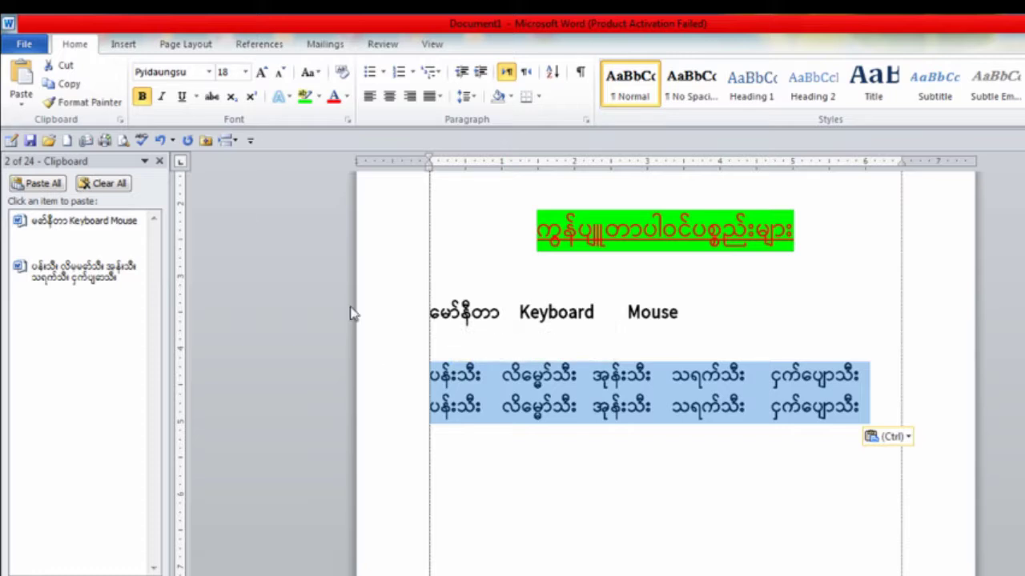
pyautogui.click(81, 86)
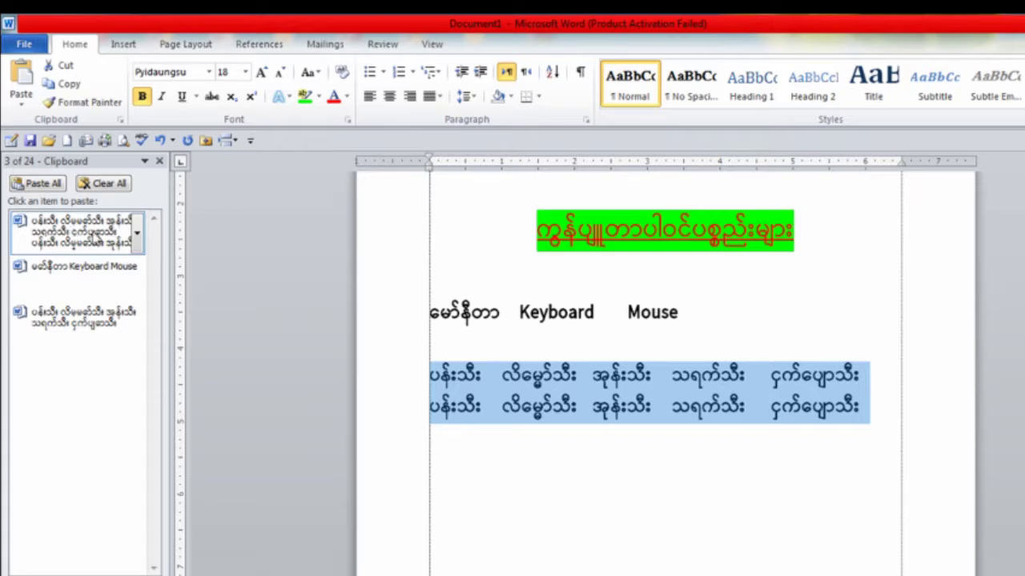
pyautogui.click(502, 503)
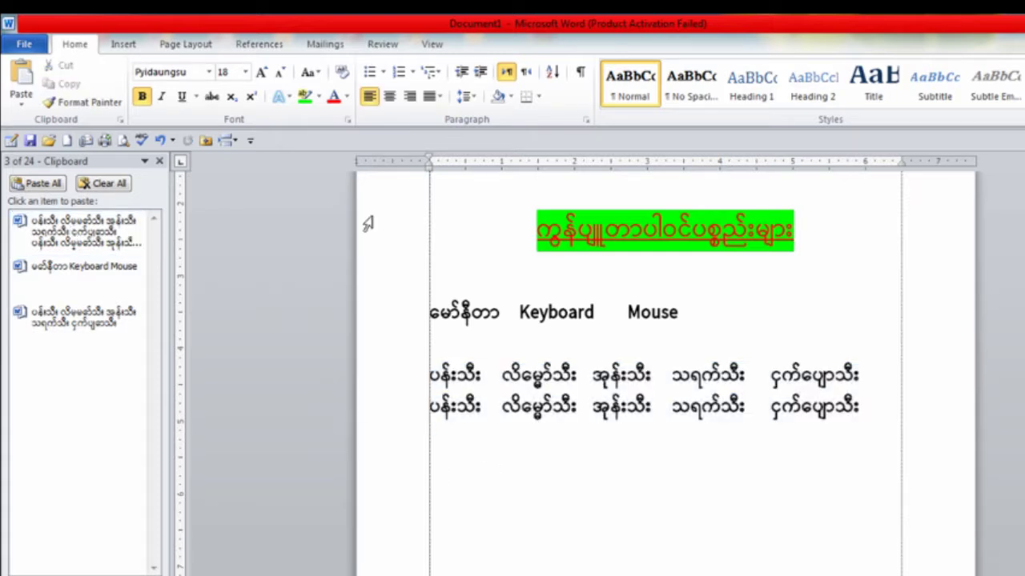
pyautogui.click(117, 240)
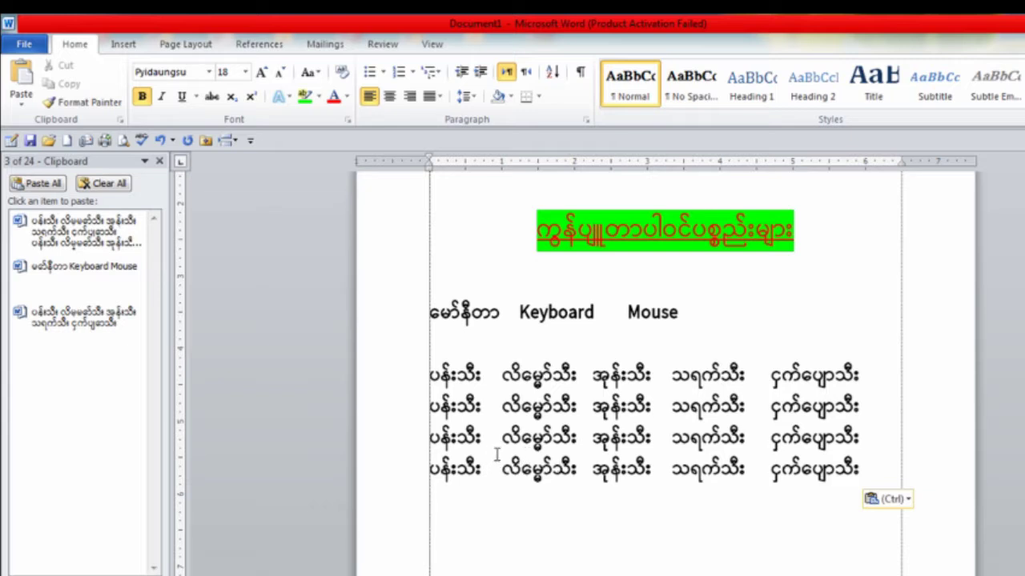
# Paste the stored computer-parts line containing Keyboard and Mouse from the clipboard history below the last fruit line
pyautogui.scroll(1, 584, 454)
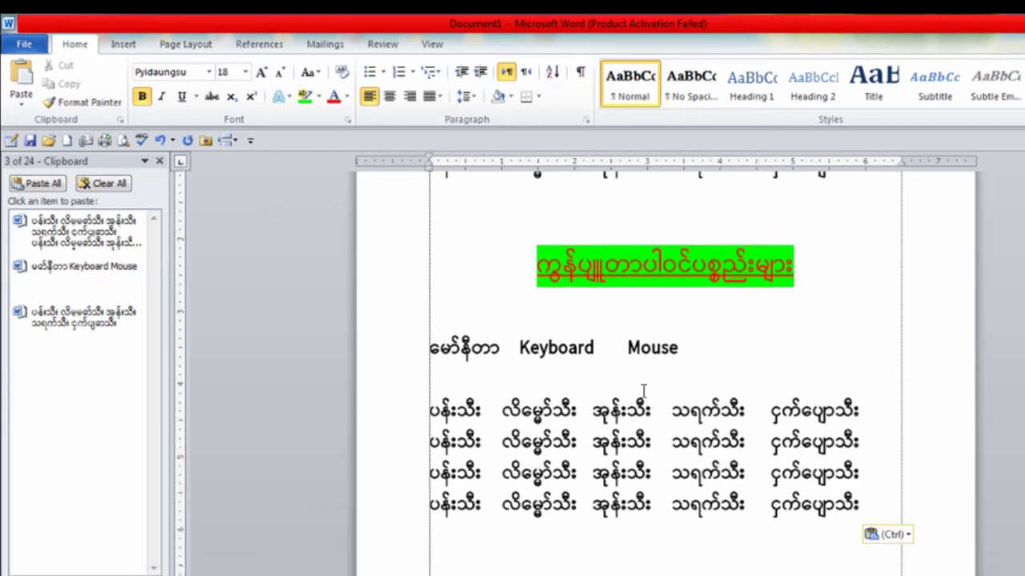
pyautogui.moveTo(678, 349); pyautogui.dragTo(514, 342)
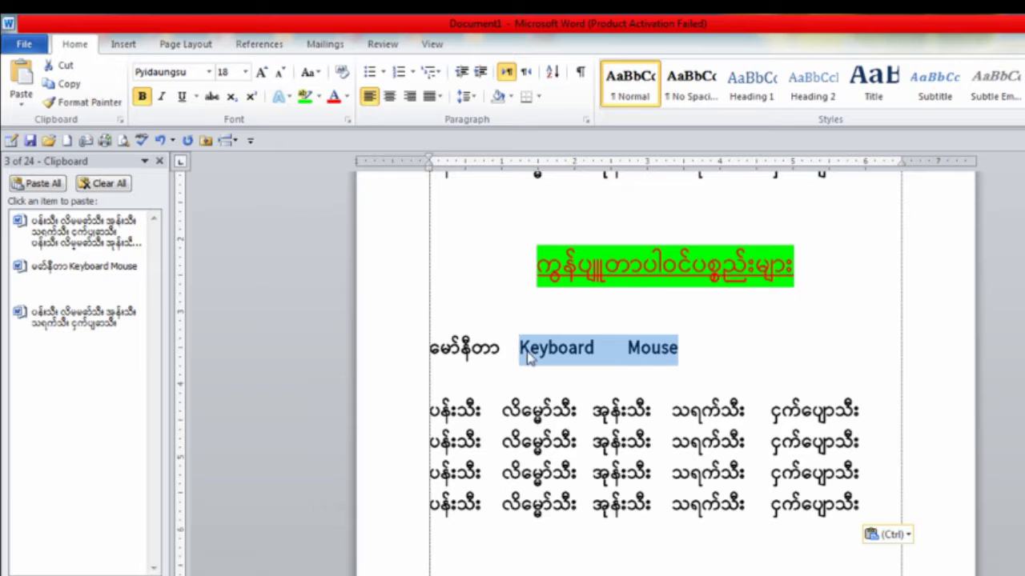
pyautogui.click(627, 362)
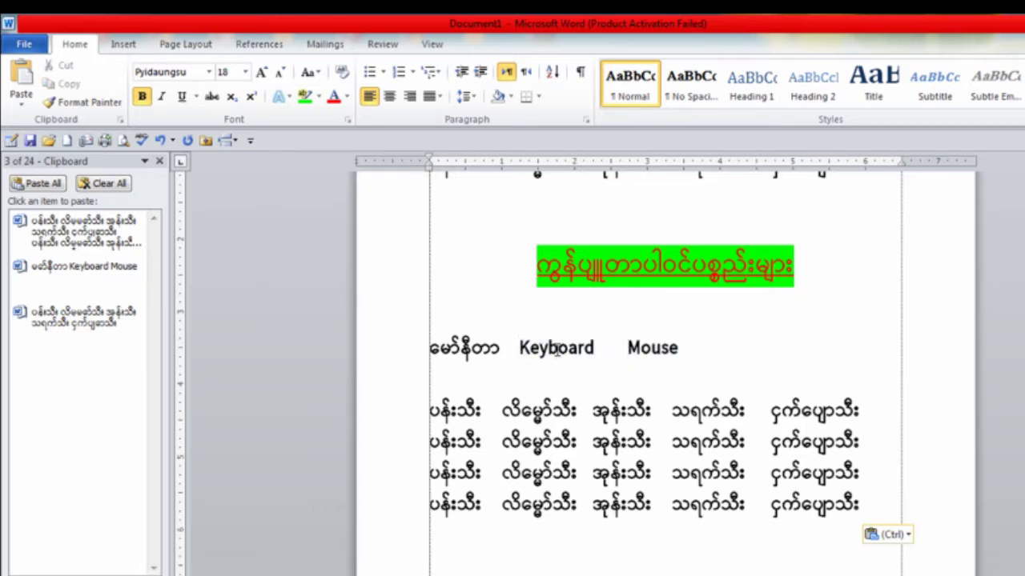
pyautogui.scroll(-1, 561, 350)
pyautogui.scroll(3, 578, 350)
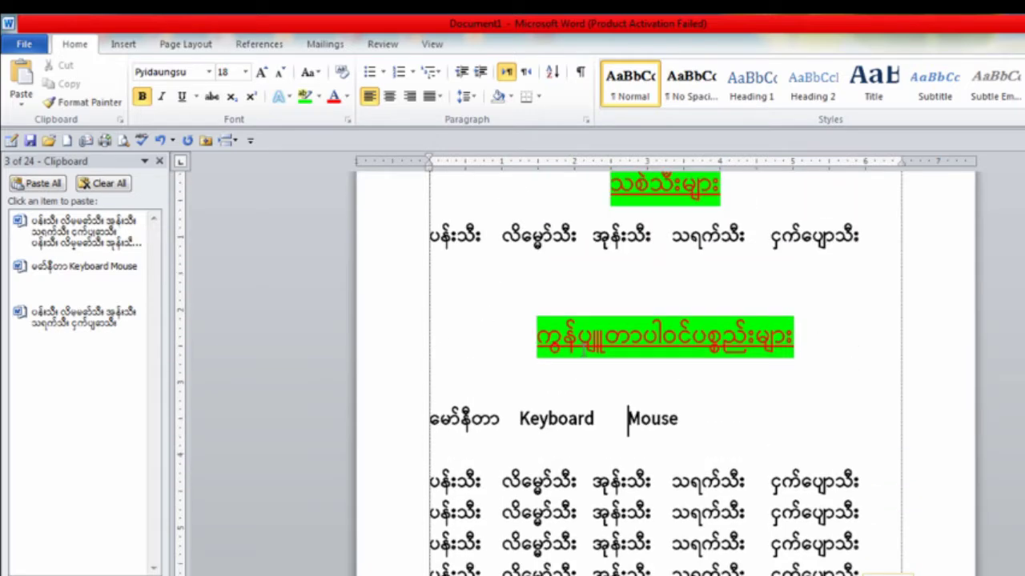
pyautogui.scroll(-4, 578, 350)
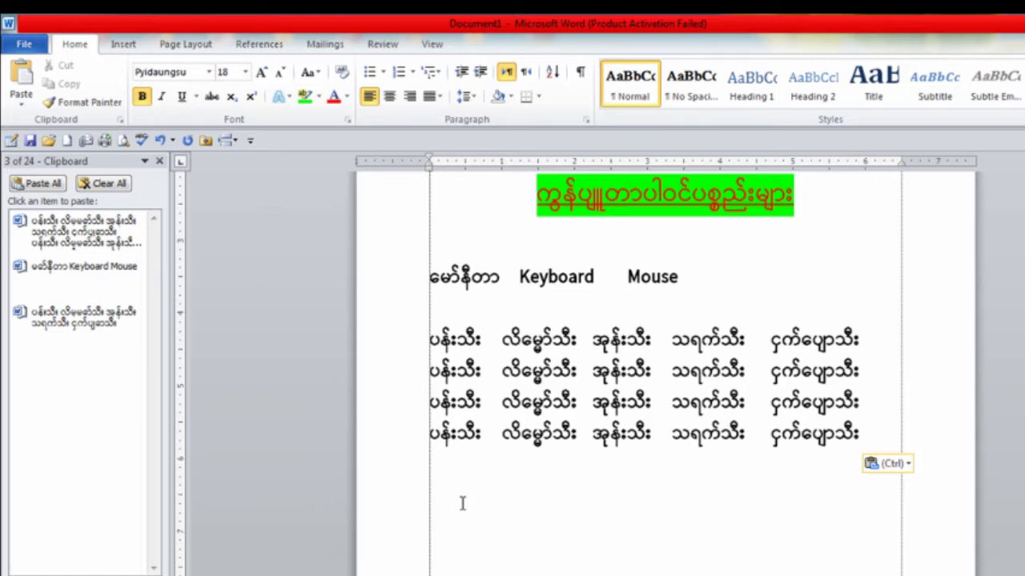
pyautogui.click(57, 276)
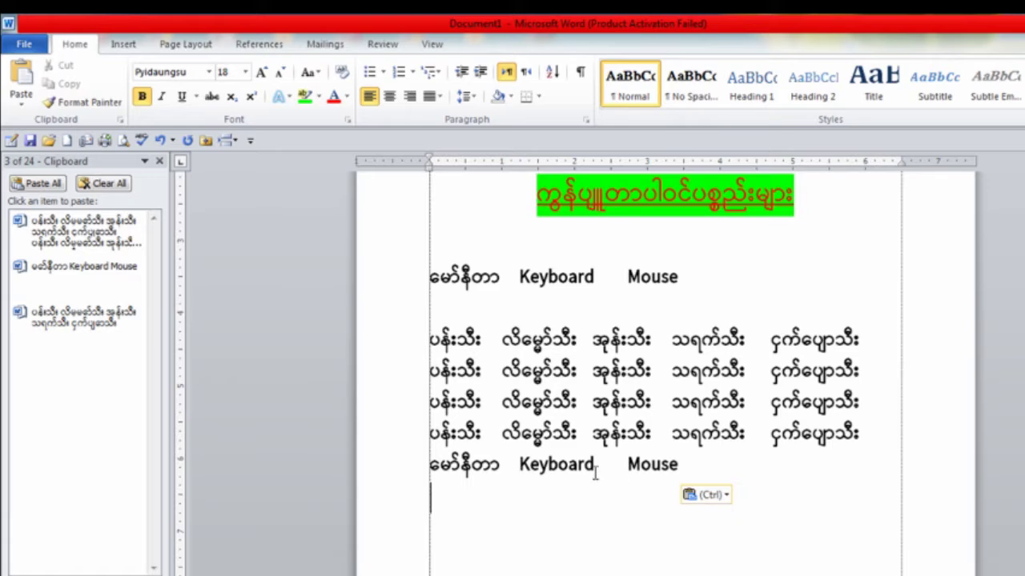
# Paste all the stored clipboard items together at the end of the document and clear the whole clipboard history
pyautogui.scroll(2, 595, 474)
pyautogui.scroll(-3, 345, 391)
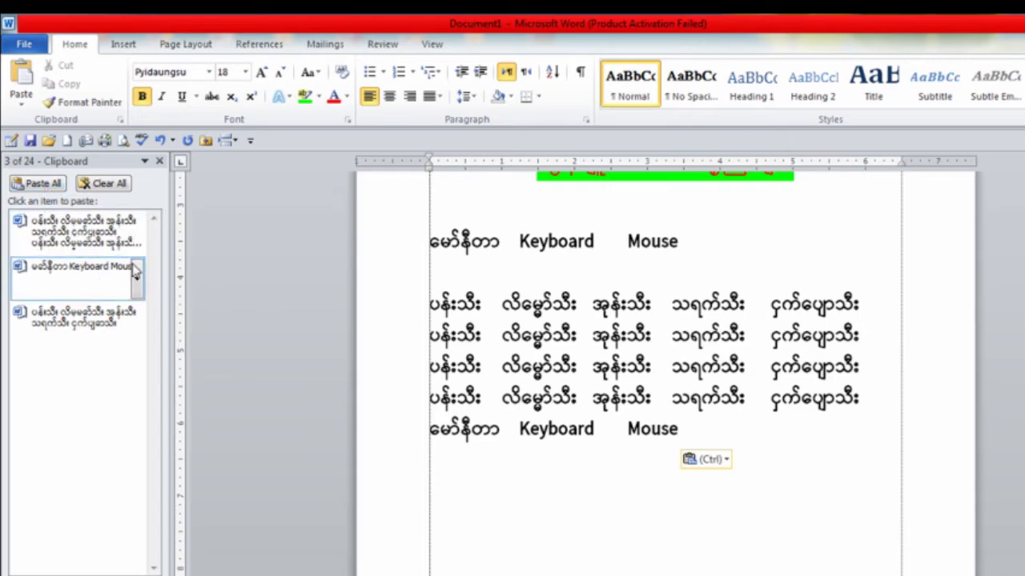
pyautogui.click(44, 183)
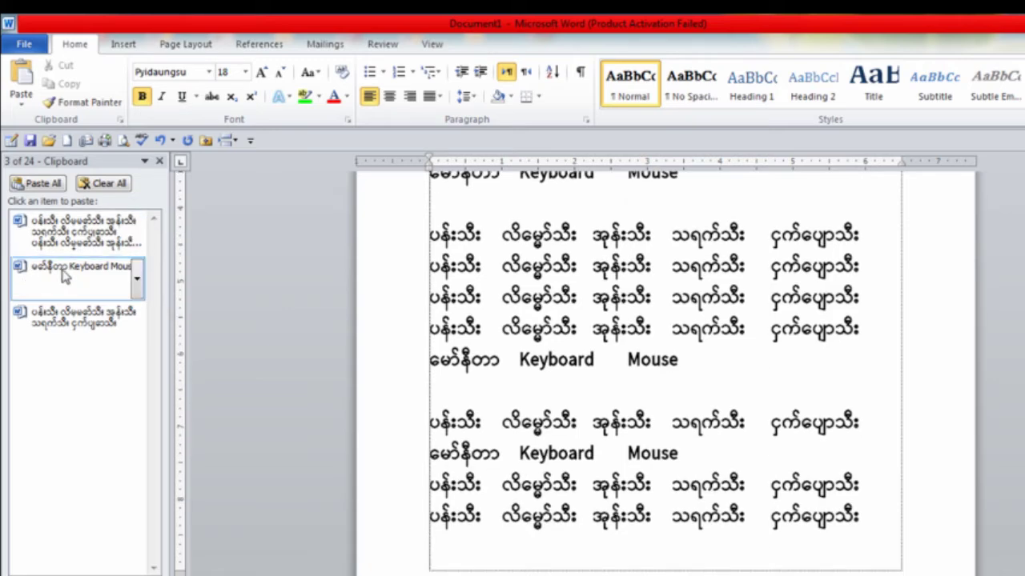
pyautogui.click(110, 195)
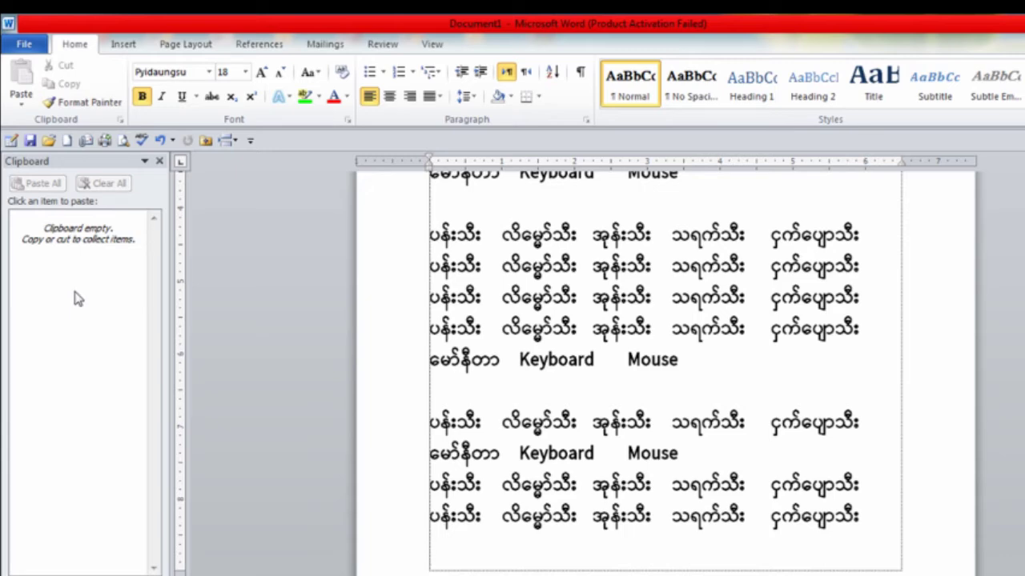
pyautogui.scroll(8, 534, 357)
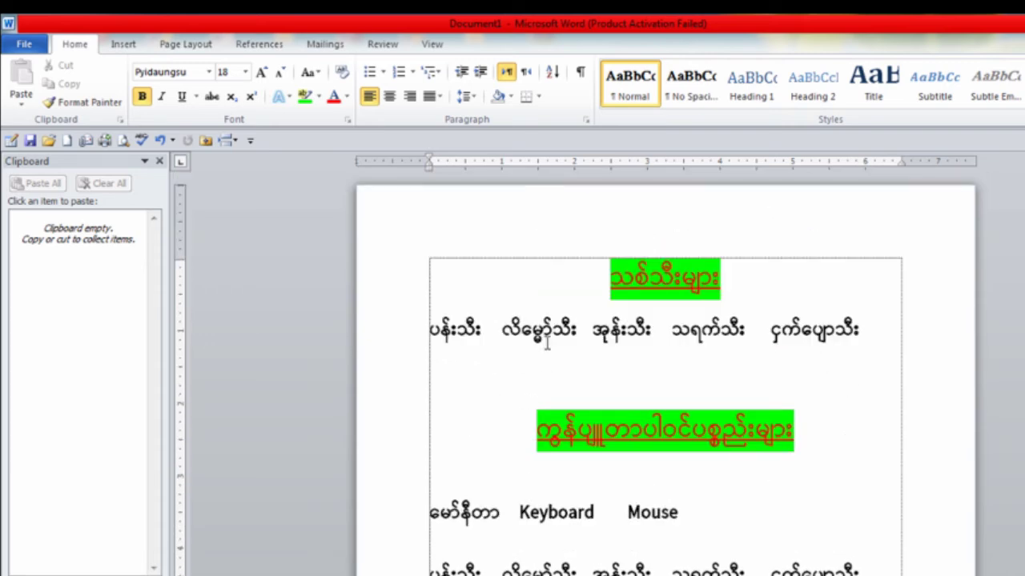